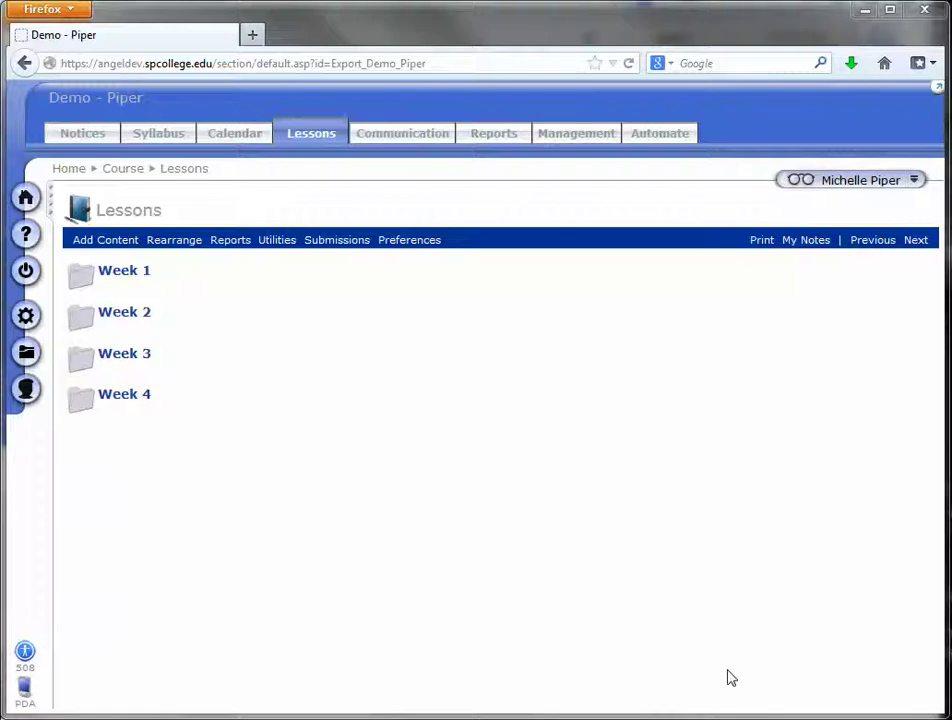
{"action": "left_click", "coordinate": [95, 63]}
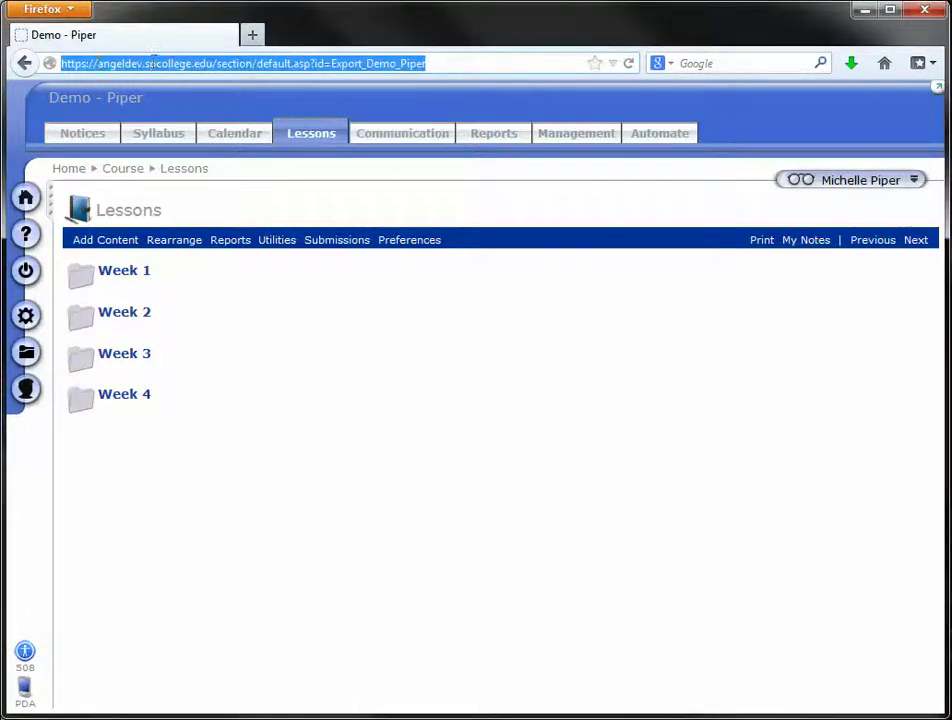
{"action": "left_click", "coordinate": [203, 63]}
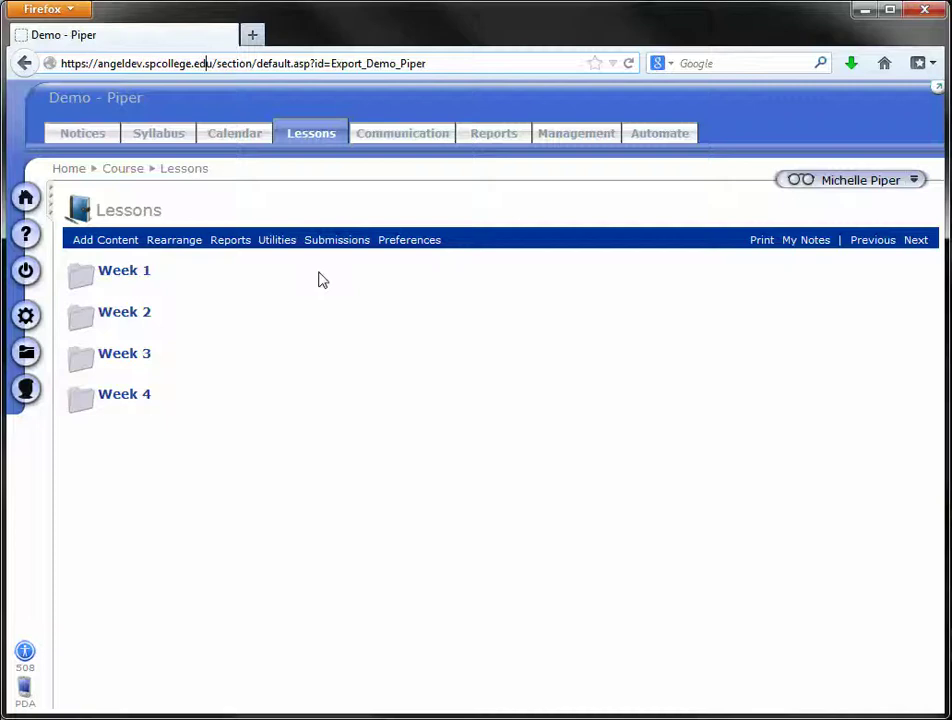
- Queue an ANGEL Format export of the course content from the Export Console, with GeneralInformation included
{"action": "mouse_move", "coordinate": [432, 277]}
{"action": "left_click", "coordinate": [565, 137]}
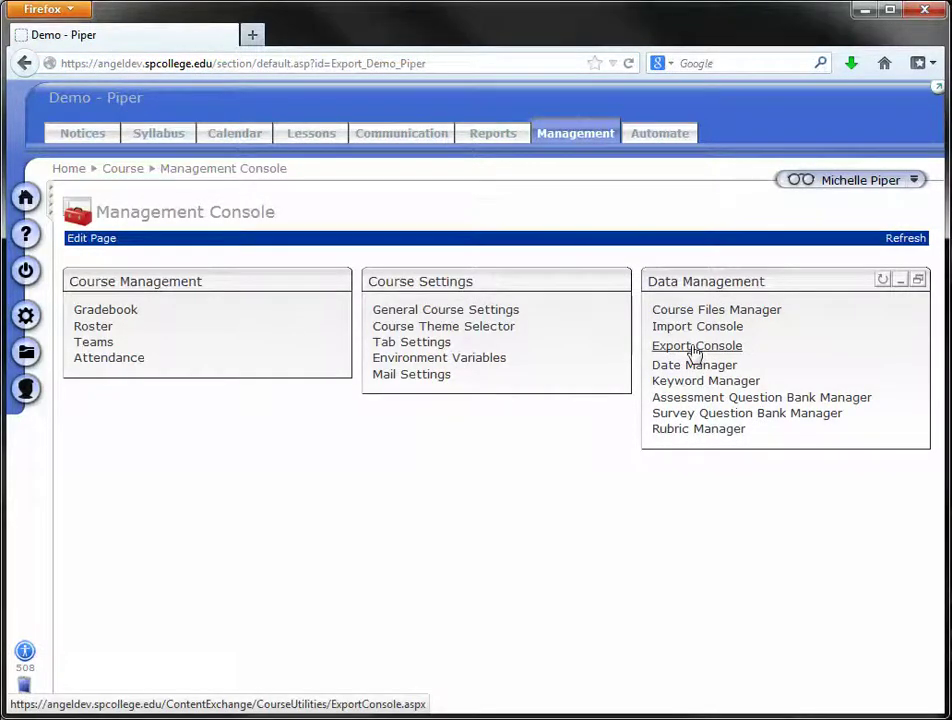
{"action": "left_click", "coordinate": [694, 349]}
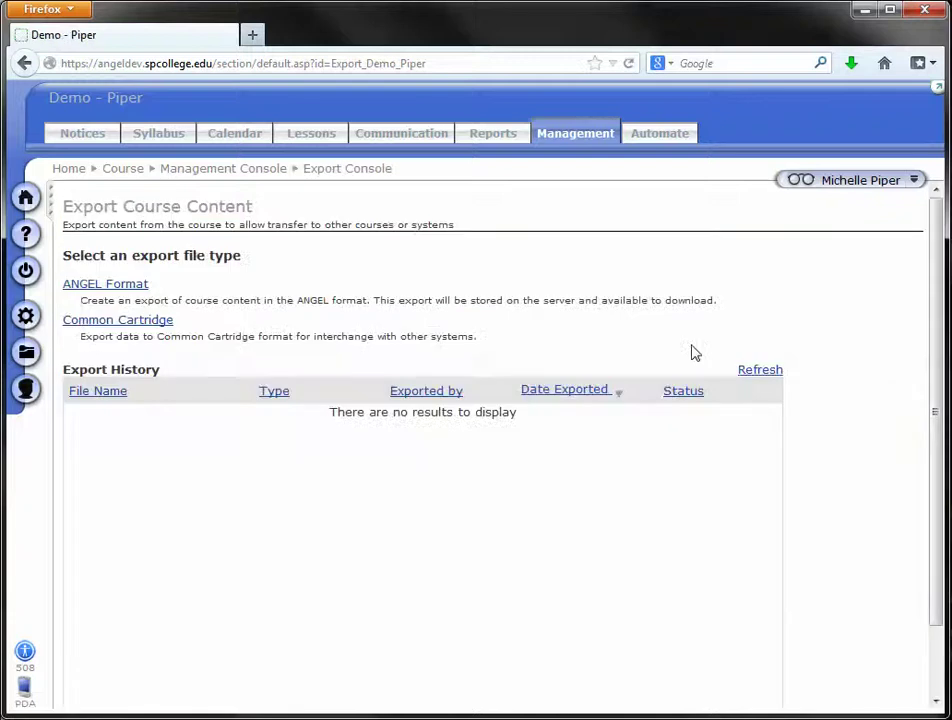
{"action": "left_click", "coordinate": [103, 288]}
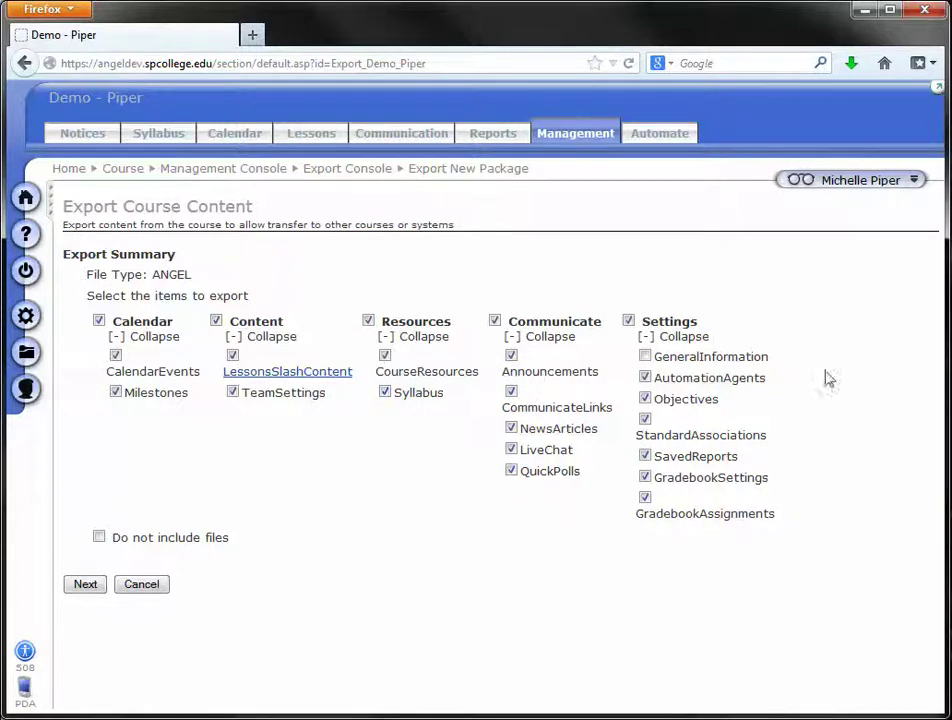
{"action": "left_click", "coordinate": [661, 360]}
{"action": "left_click", "coordinate": [88, 585]}
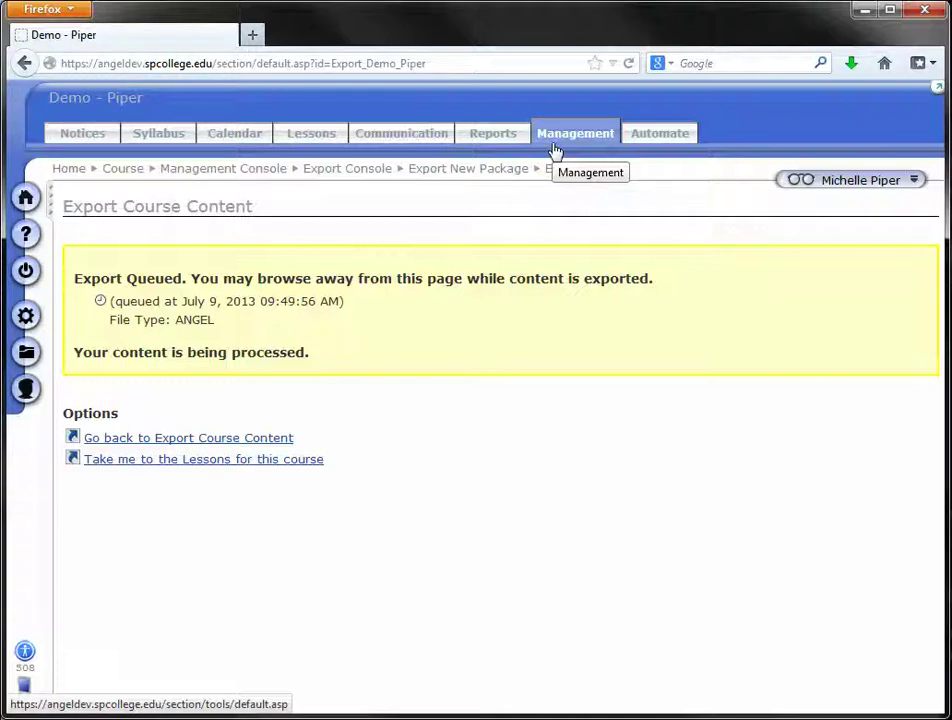
- Reload the Management Console until it shows the status of the course export
{"action": "left_click", "coordinate": [563, 135]}
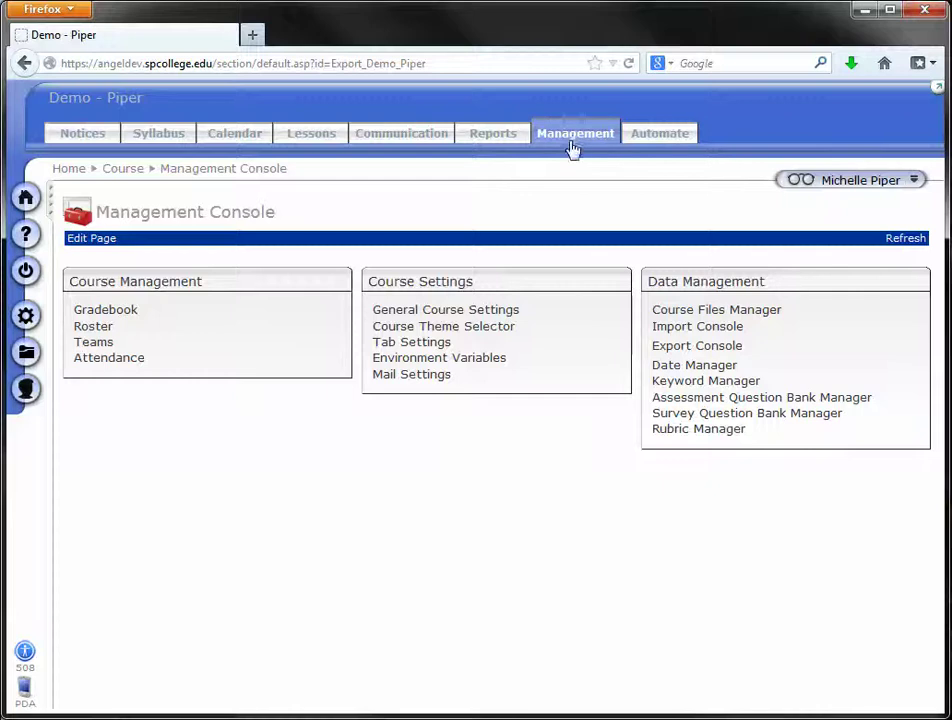
{"action": "left_click", "coordinate": [577, 143]}
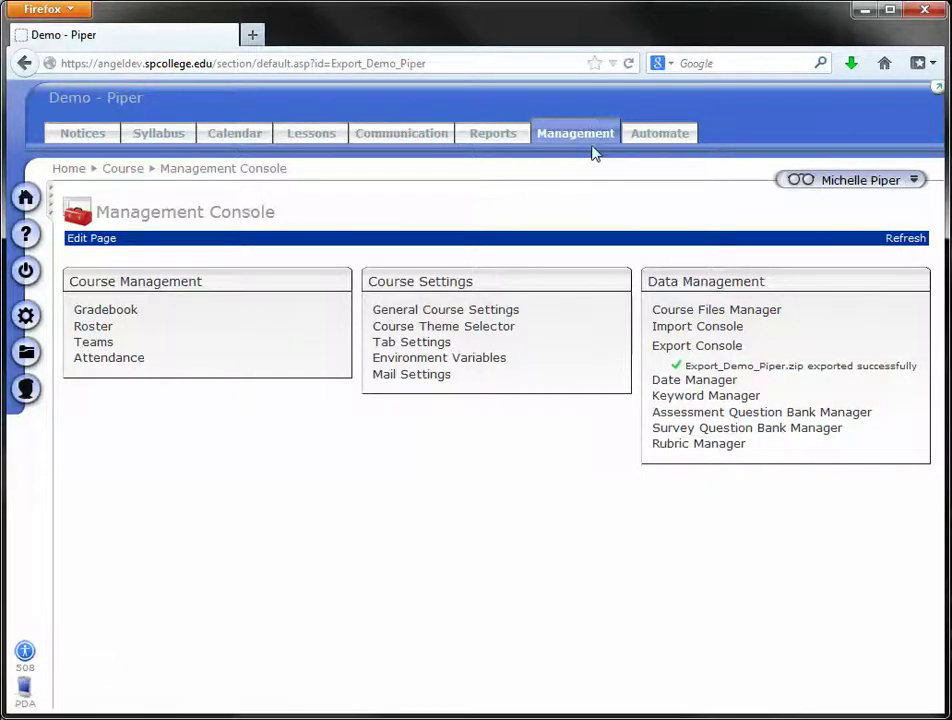
{"action": "left_click_drag", "start_coordinate": [800, 363], "coordinate": [688, 366]}
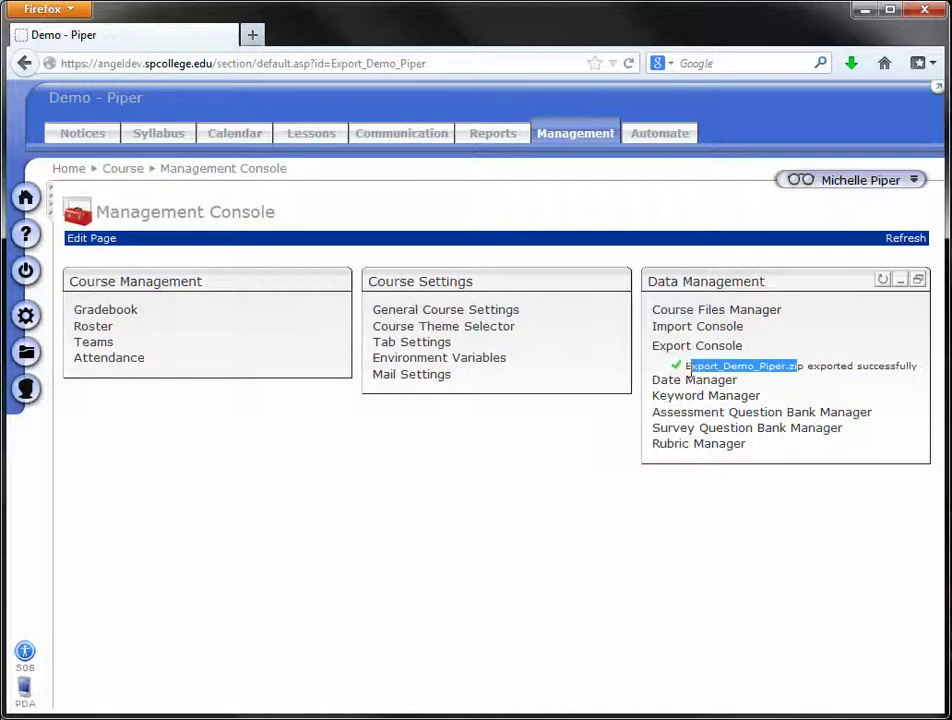
{"action": "left_click", "coordinate": [565, 140]}
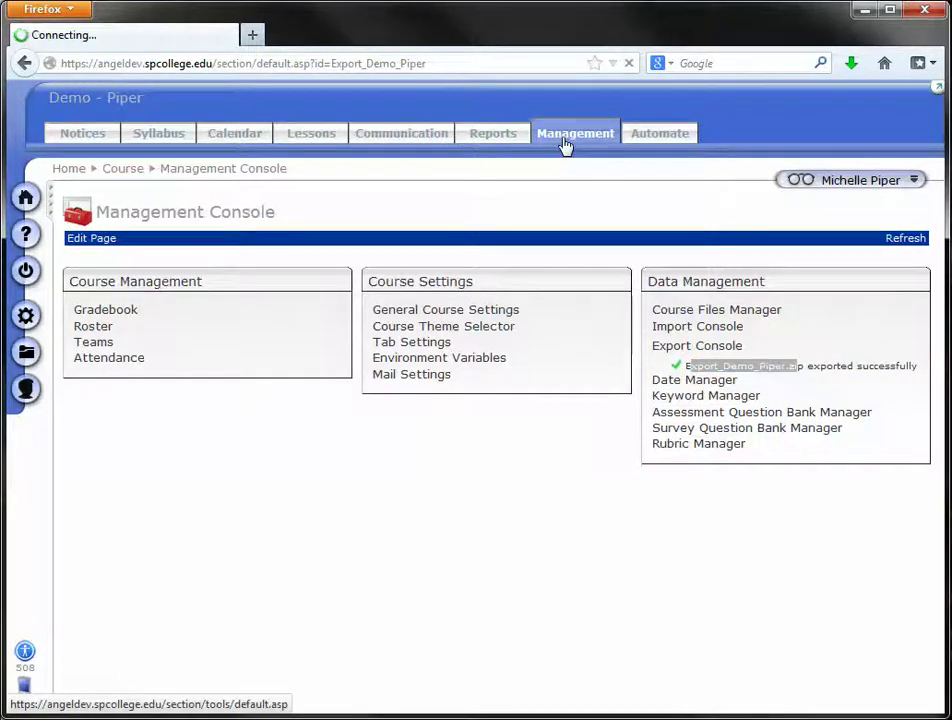
{"action": "left_click", "coordinate": [565, 142]}
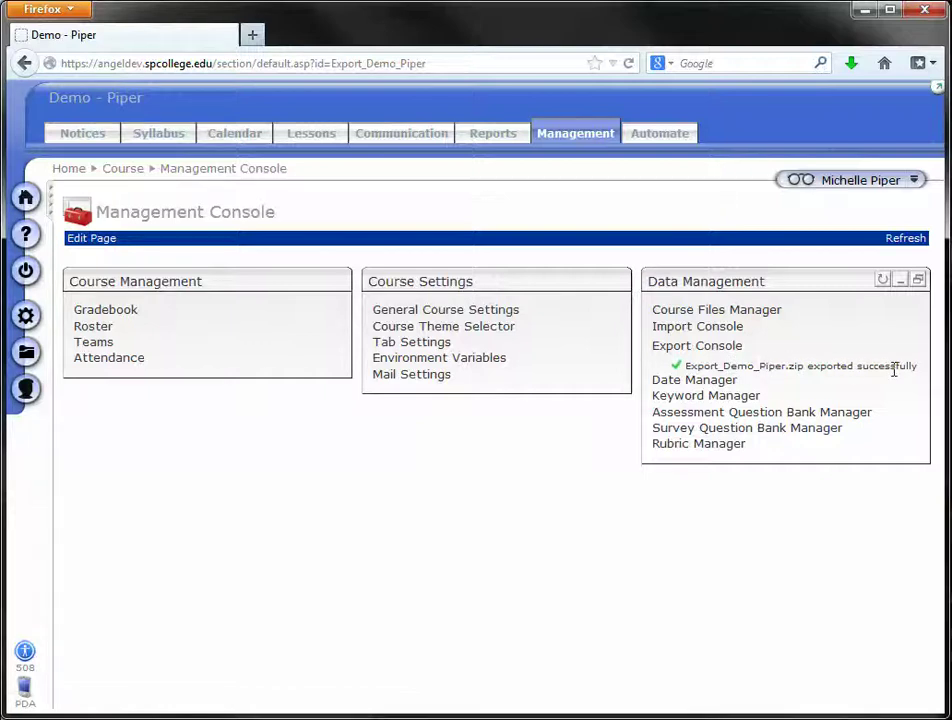
{"action": "left_click_drag", "start_coordinate": [922, 376], "coordinate": [777, 372]}
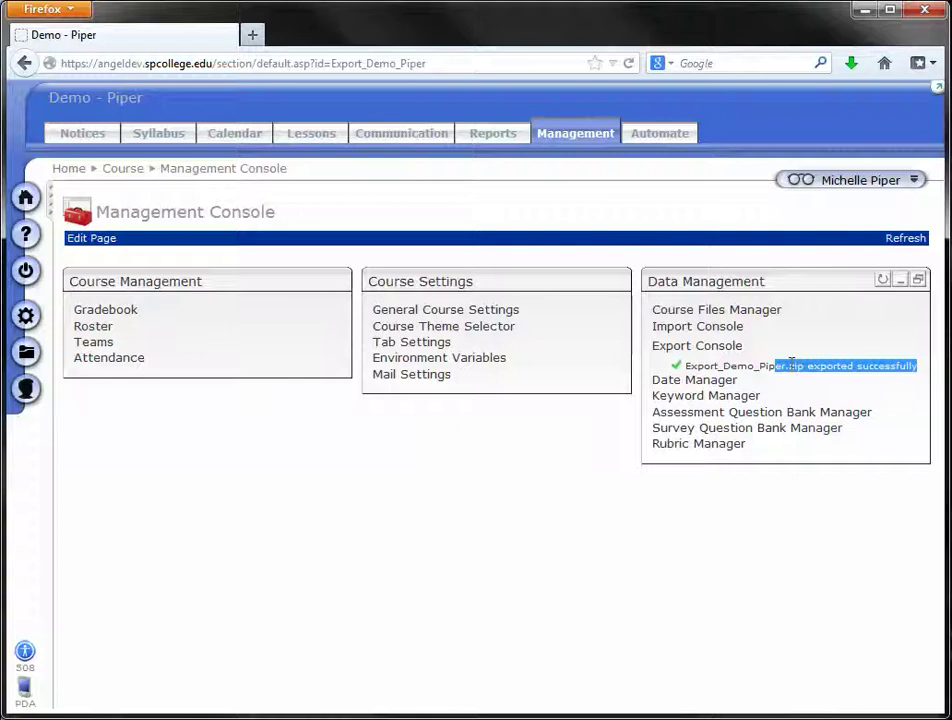
- Download Export_Demo_Piper.zip from the Export History and save it in the Documents library
{"action": "left_click", "coordinate": [723, 352]}
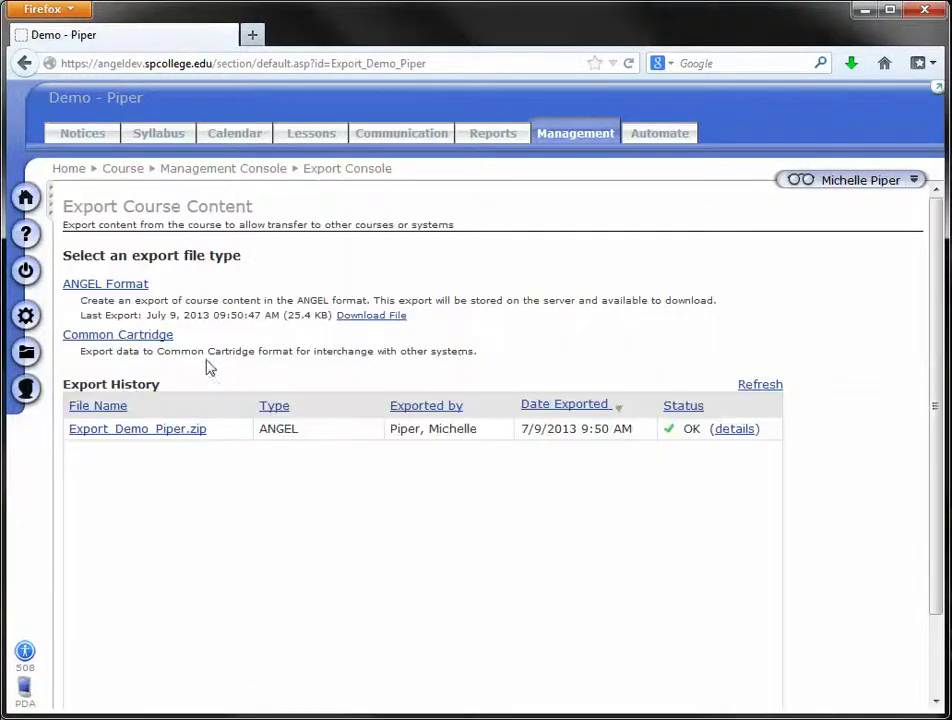
{"action": "left_click", "coordinate": [144, 431]}
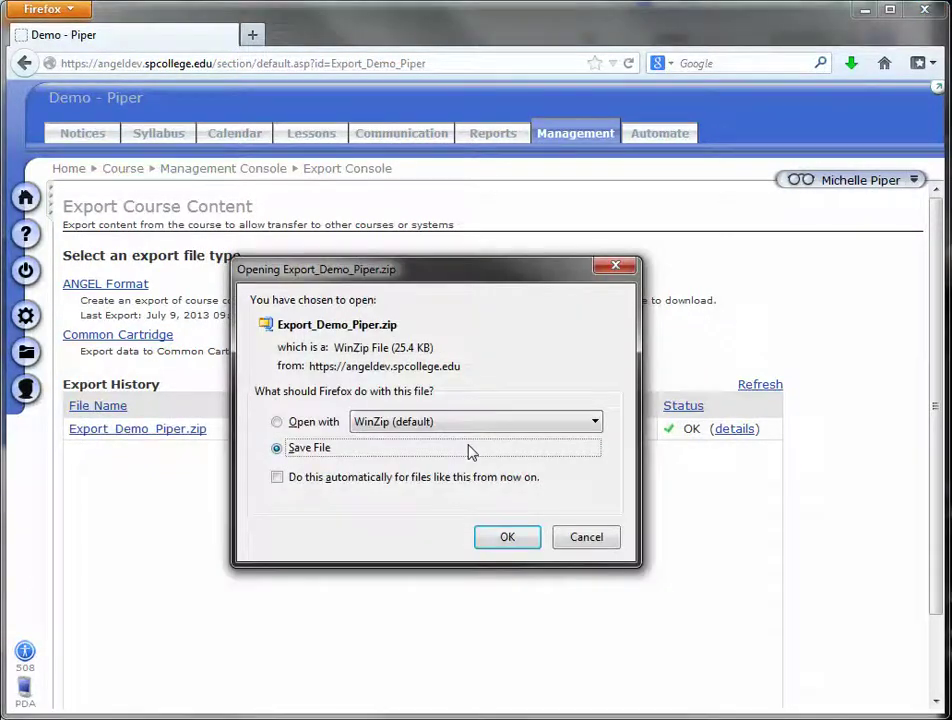
{"action": "left_click", "coordinate": [512, 538]}
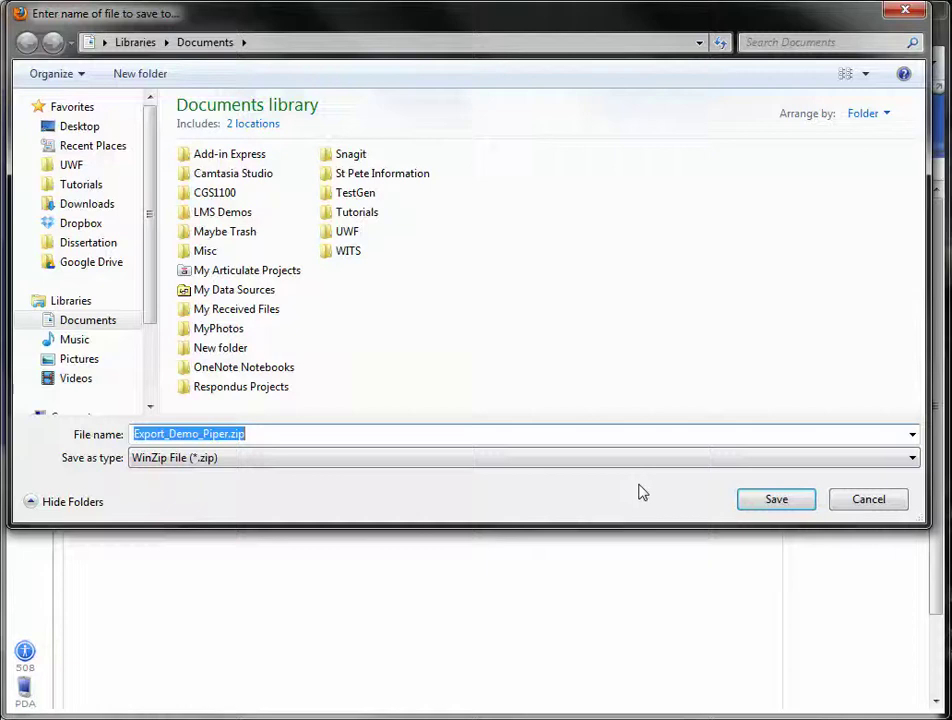
{"action": "left_click", "coordinate": [777, 499]}
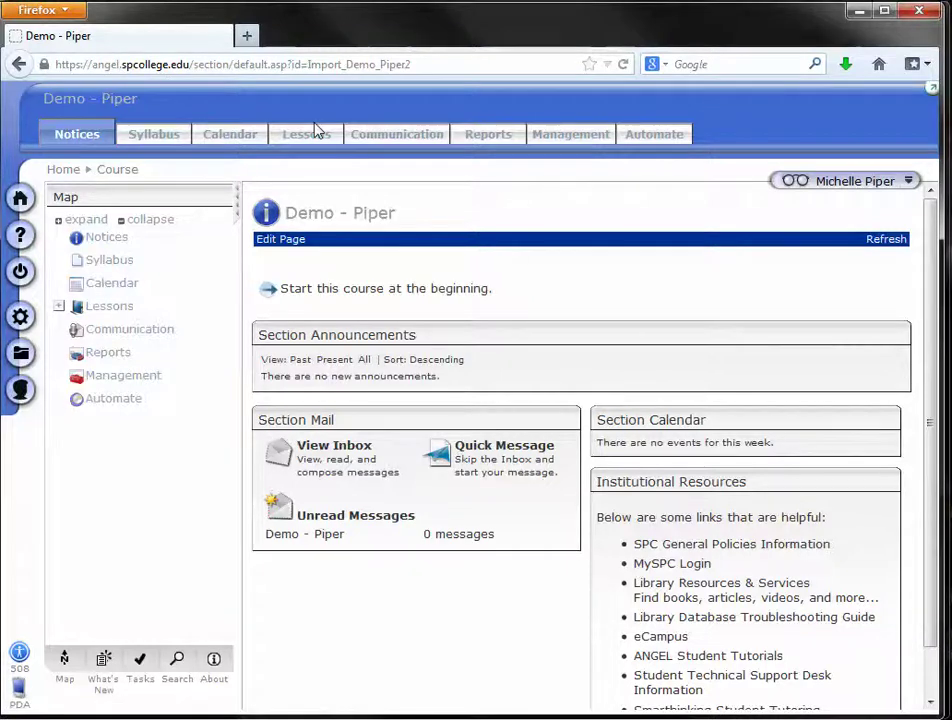
- In the destination course, hide the course map and start a Content Package import from the Import Console
{"action": "left_click", "coordinate": [238, 199]}
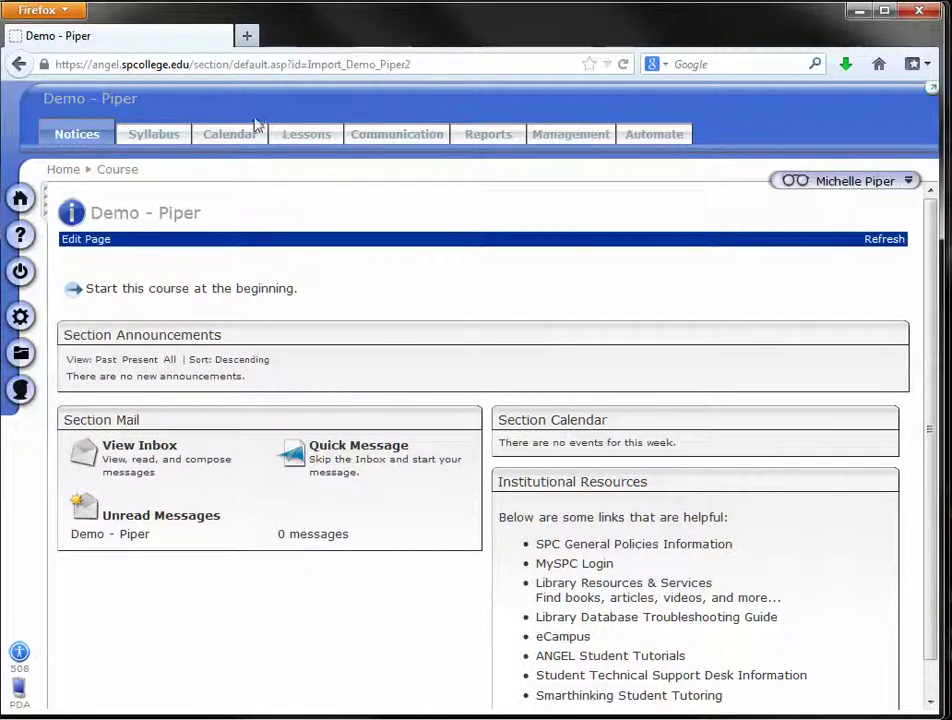
{"action": "left_click", "coordinate": [572, 147]}
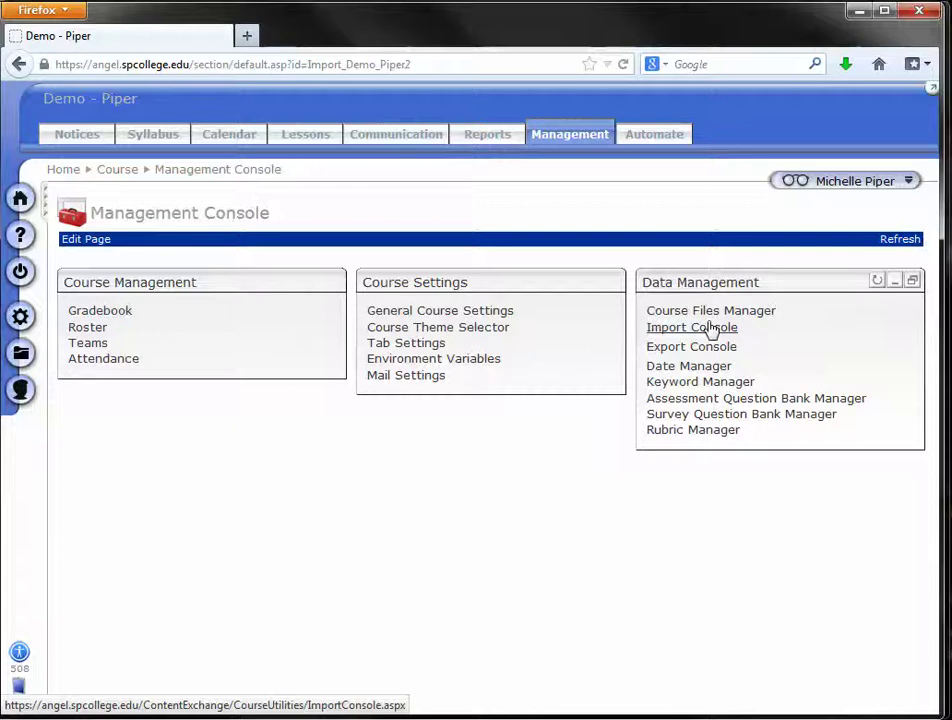
{"action": "left_click", "coordinate": [692, 327]}
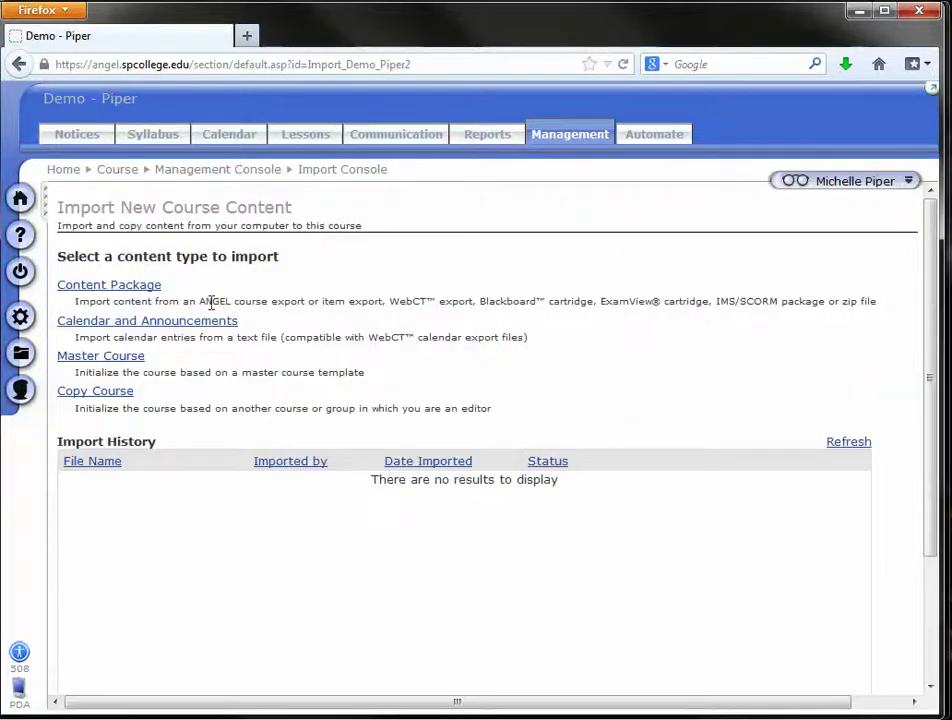
{"action": "left_click", "coordinate": [130, 289]}
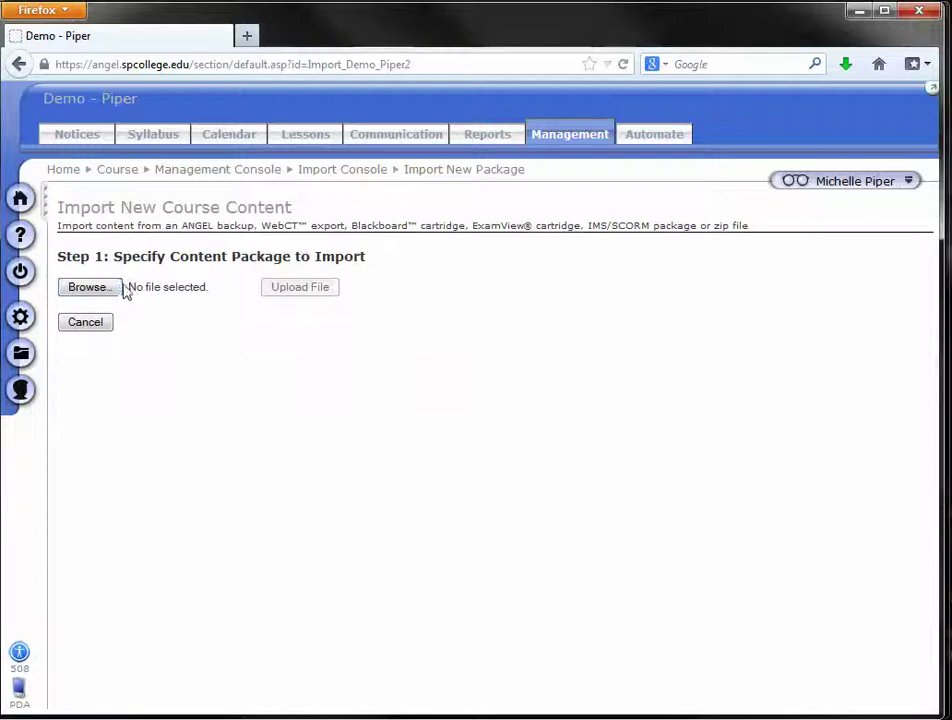
- Choose Export_Demo_Piper.zip from the Documents library and upload it as the content package
{"action": "left_click", "coordinate": [88, 287]}
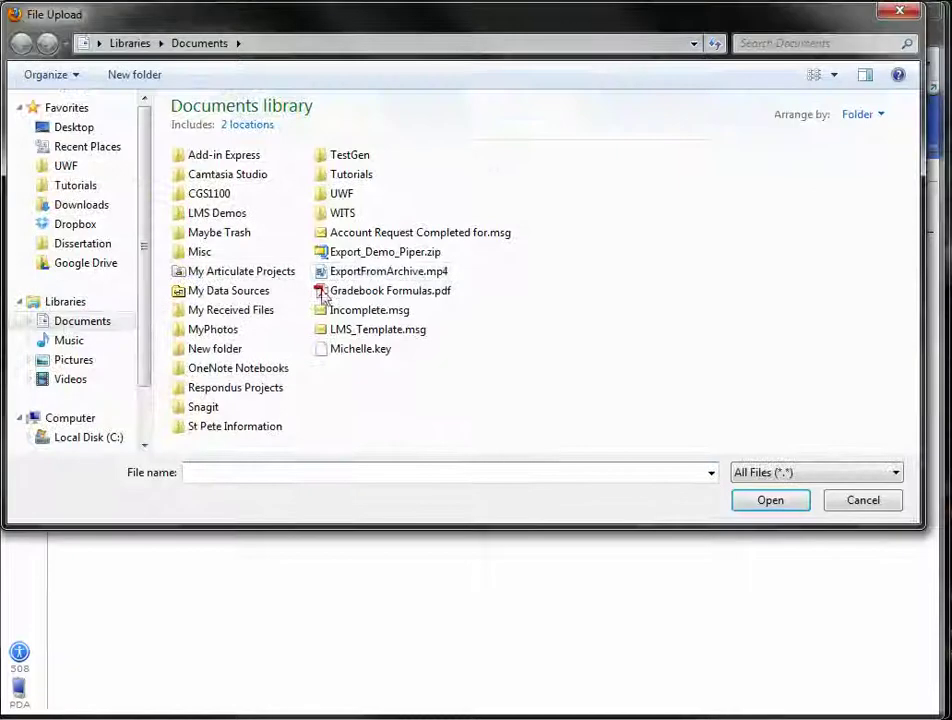
{"action": "left_click", "coordinate": [370, 258]}
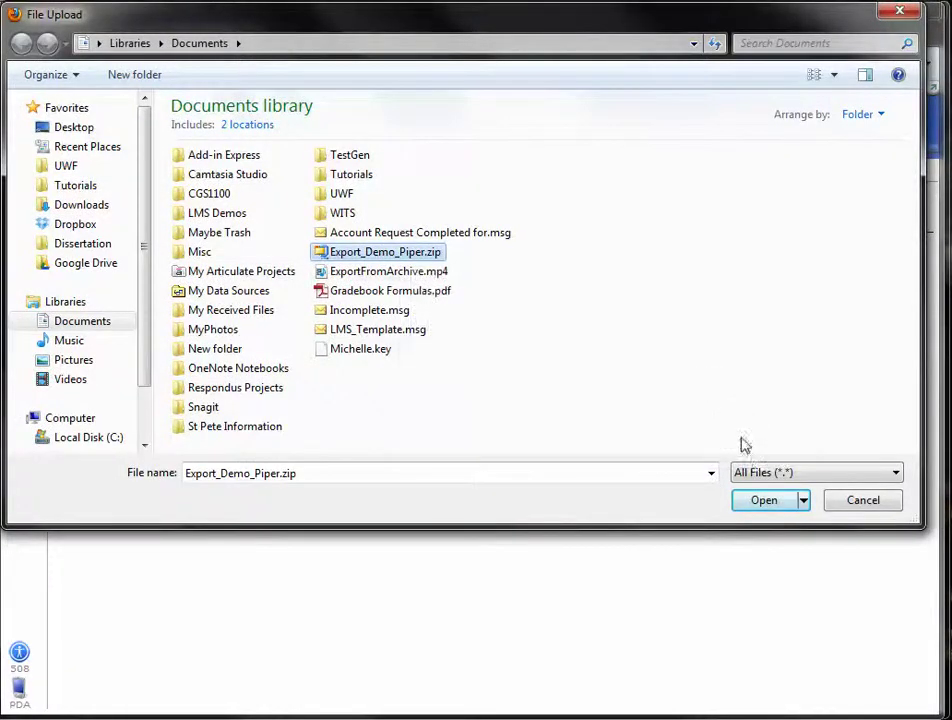
{"action": "left_click", "coordinate": [757, 503]}
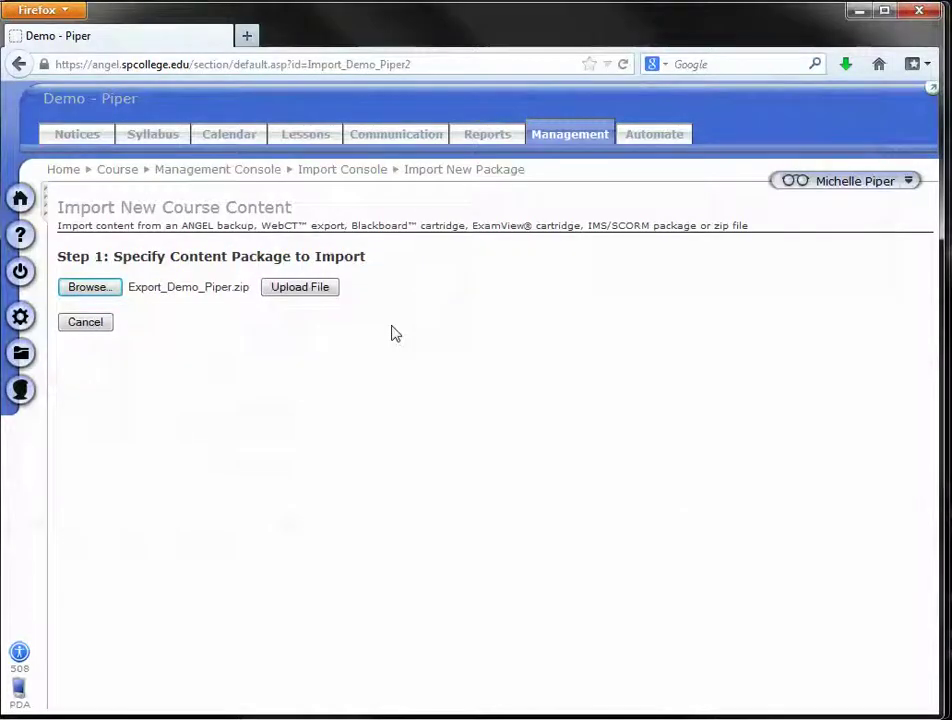
{"action": "left_click", "coordinate": [316, 289]}
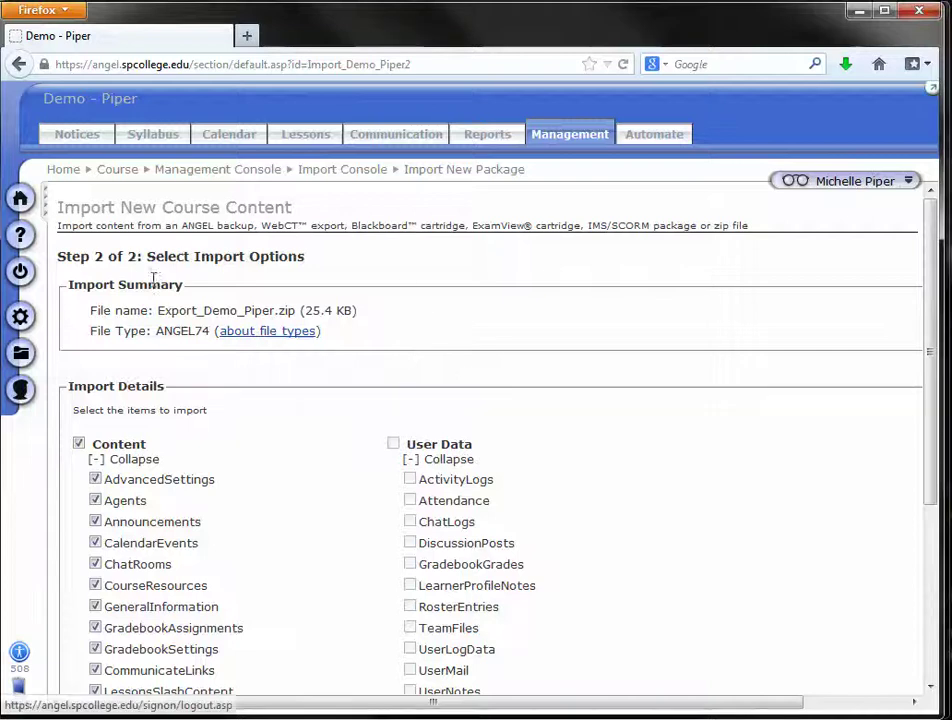
- Submit the import with all Content items selected and all User Data items left out
{"action": "left_click_drag", "start_coordinate": [335, 258], "coordinate": [82, 256]}
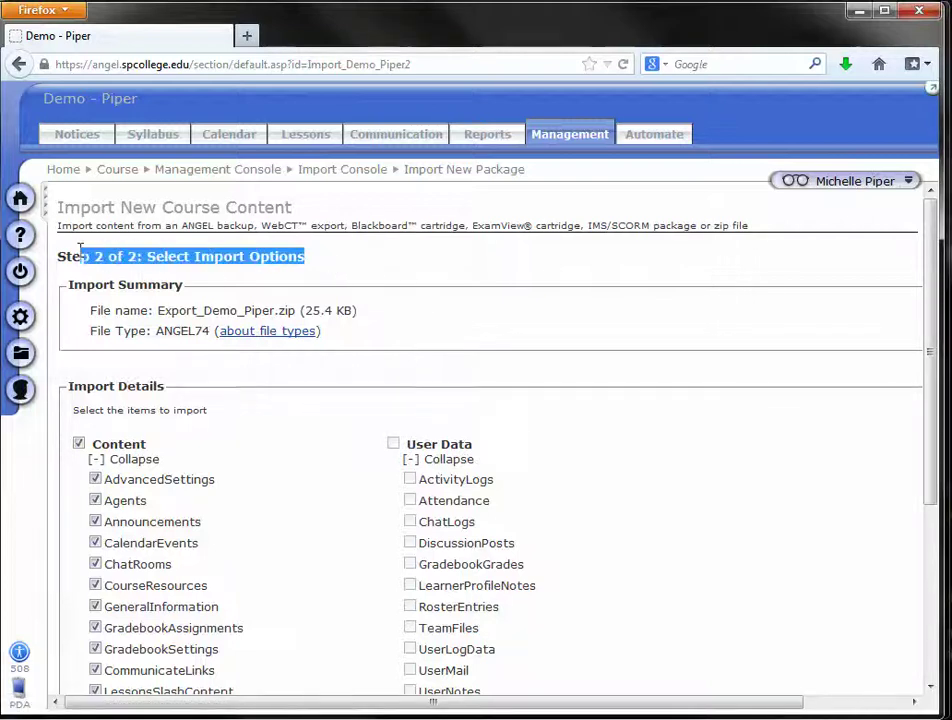
{"action": "left_click", "coordinate": [388, 290]}
{"action": "scroll", "coordinate": [293, 410], "scroll_direction": "down", "scroll_amount": 3}
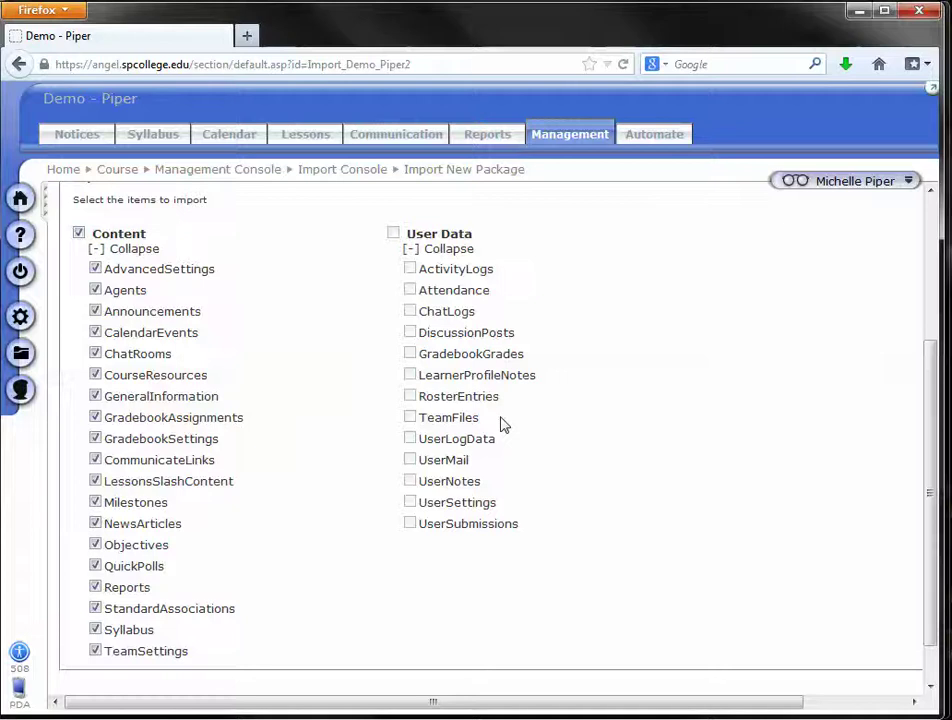
{"action": "scroll", "coordinate": [478, 330], "scroll_direction": "down", "scroll_amount": 1}
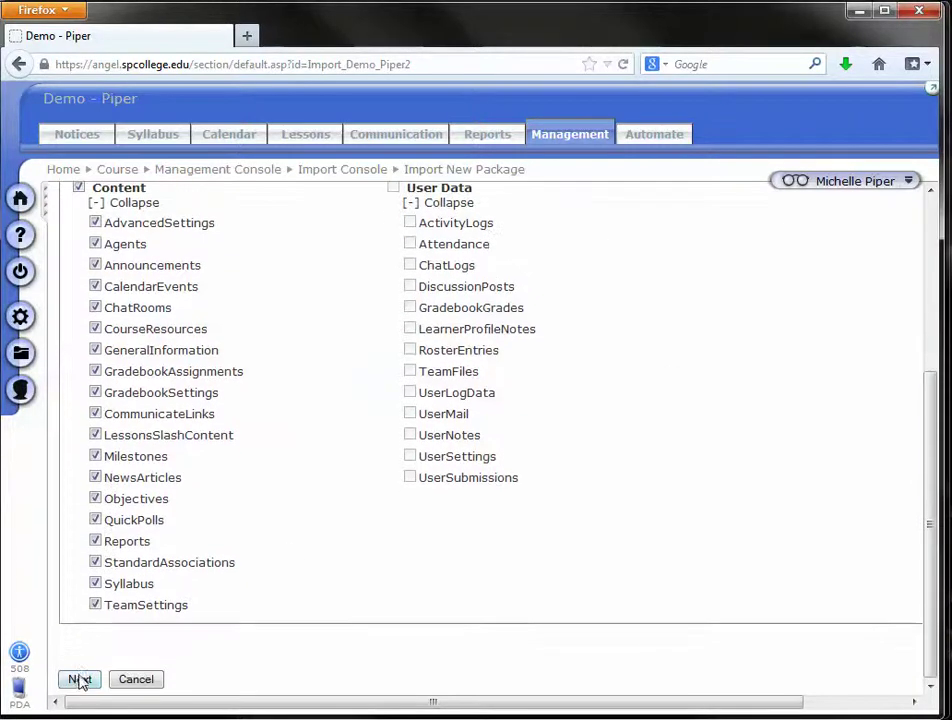
{"action": "left_click", "coordinate": [79, 679]}
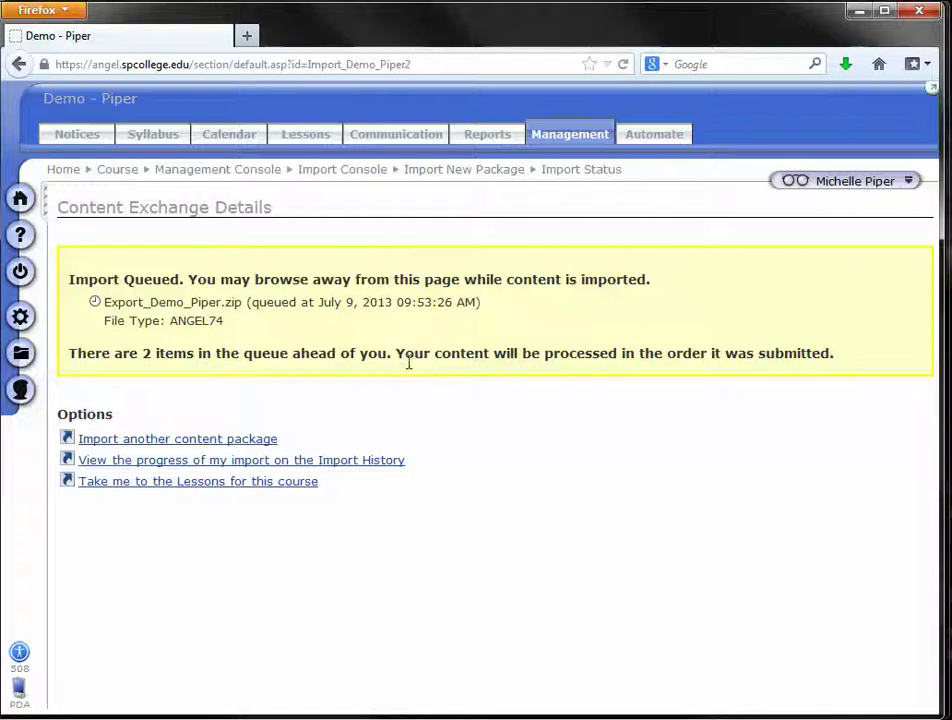
- Check the import status in the Management Console, then view the imported content in the course's Lessons
{"action": "left_click_drag", "start_coordinate": [446, 357], "coordinate": [75, 348]}
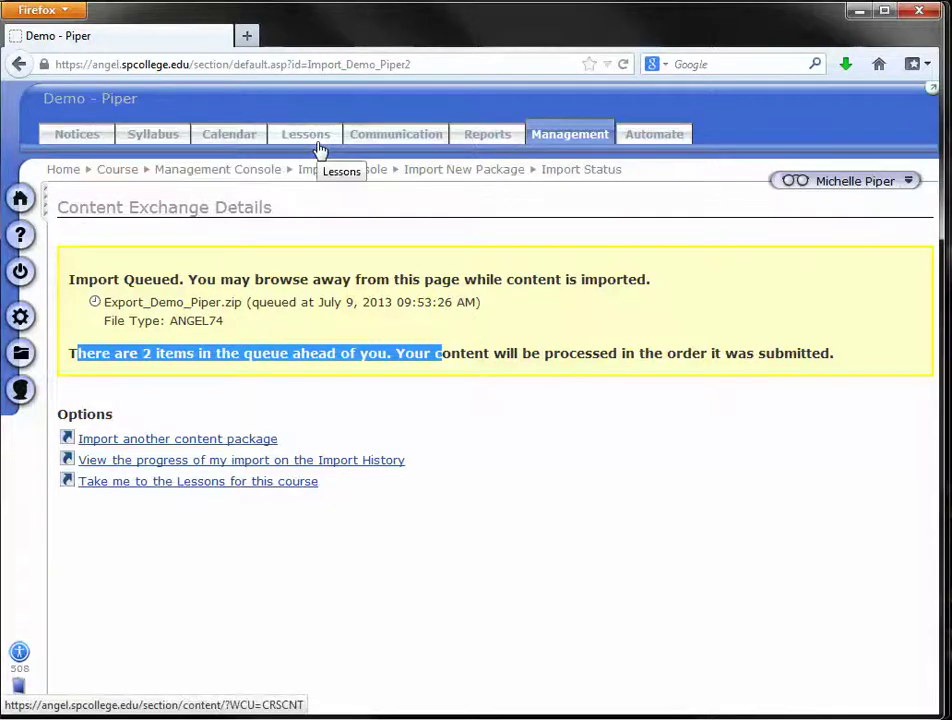
{"action": "left_click", "coordinate": [575, 145]}
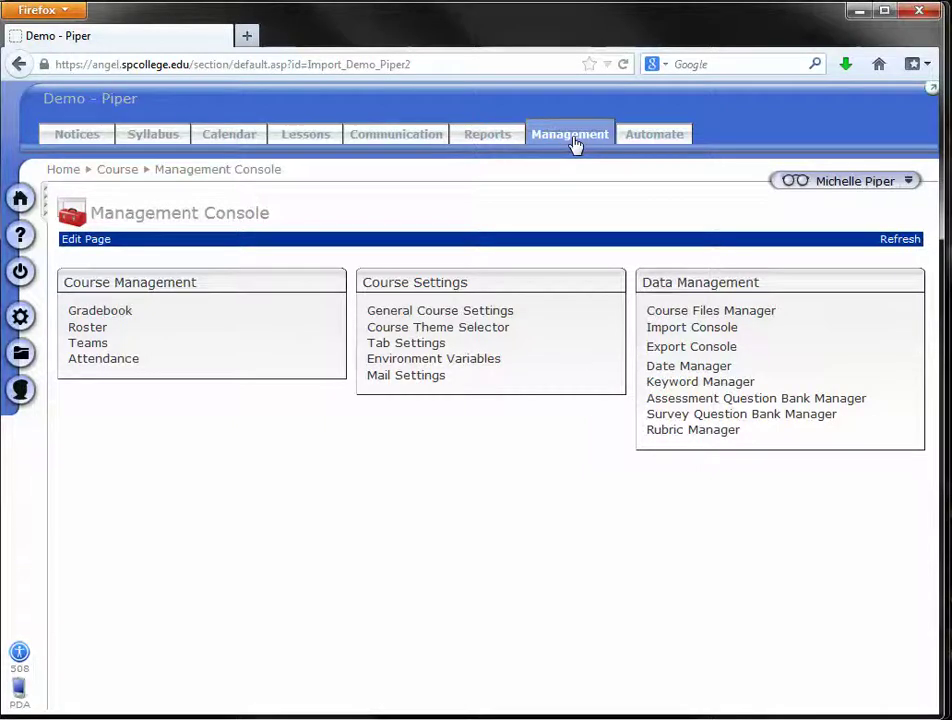
{"action": "left_click", "coordinate": [575, 145]}
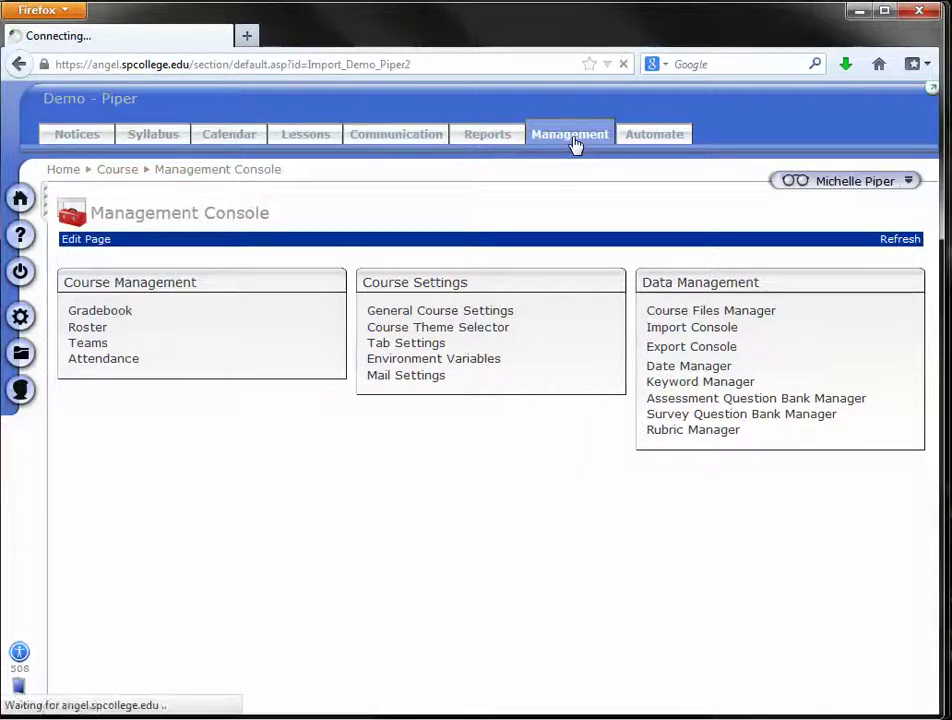
{"action": "left_click", "coordinate": [580, 140]}
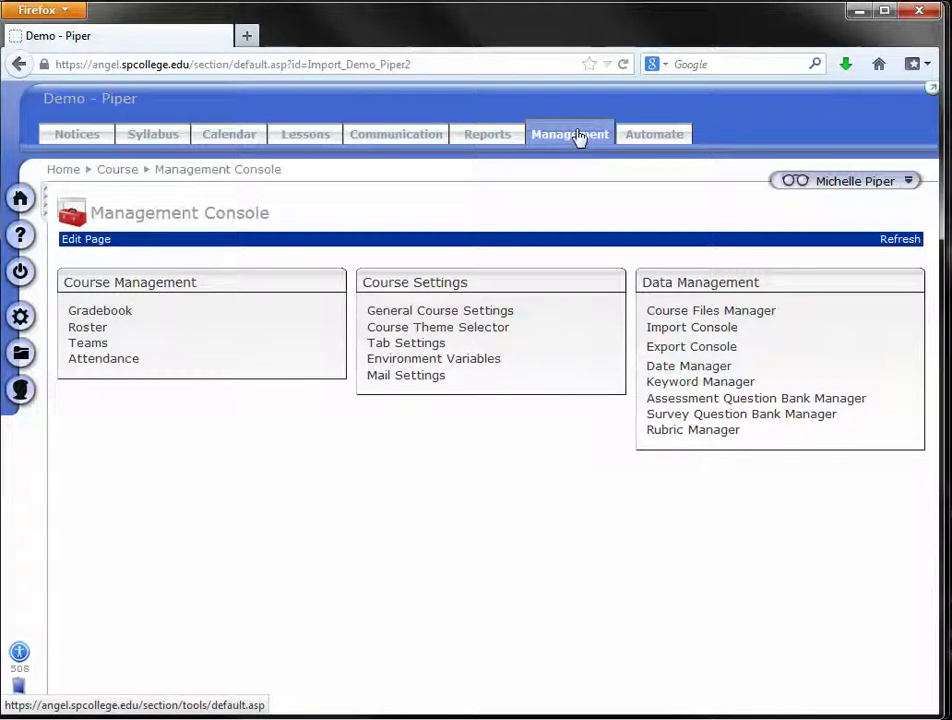
{"action": "left_click", "coordinate": [578, 137]}
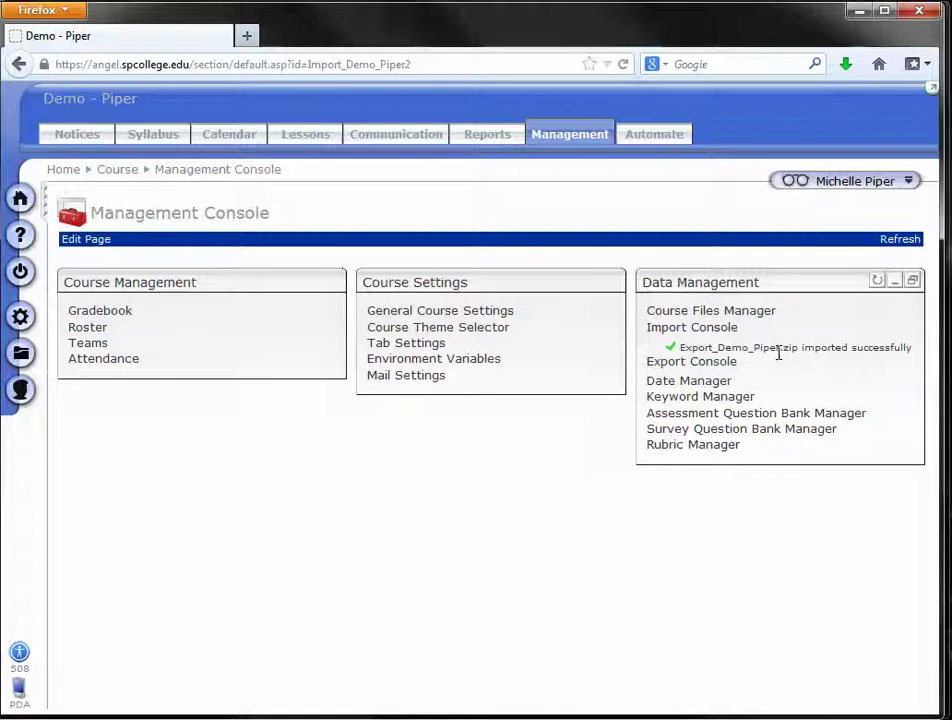
{"action": "left_click_drag", "start_coordinate": [789, 347], "coordinate": [722, 347]}
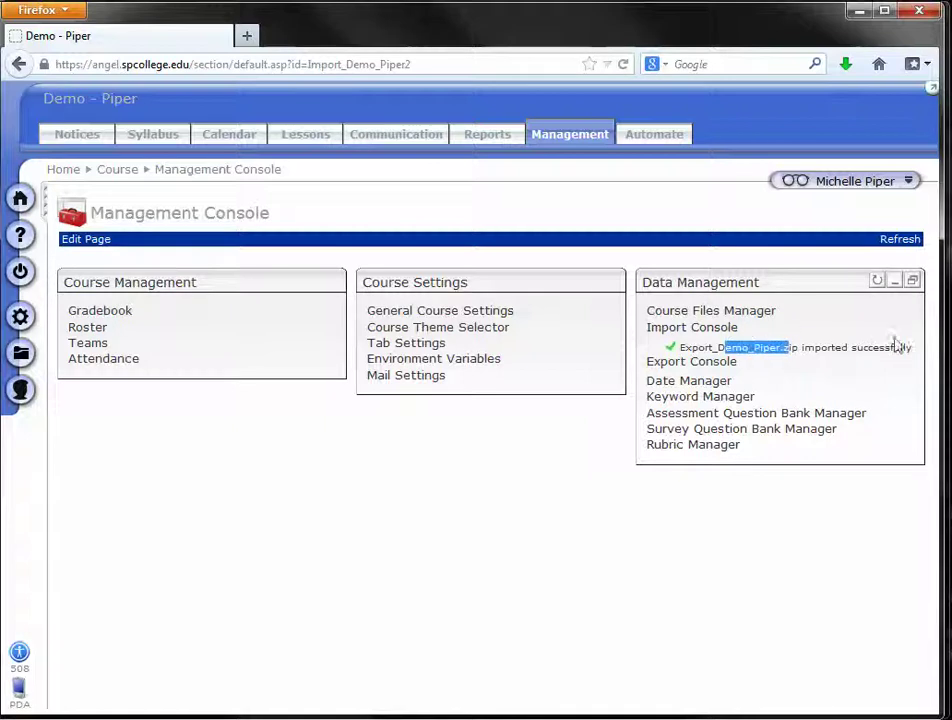
{"action": "left_click", "coordinate": [810, 346]}
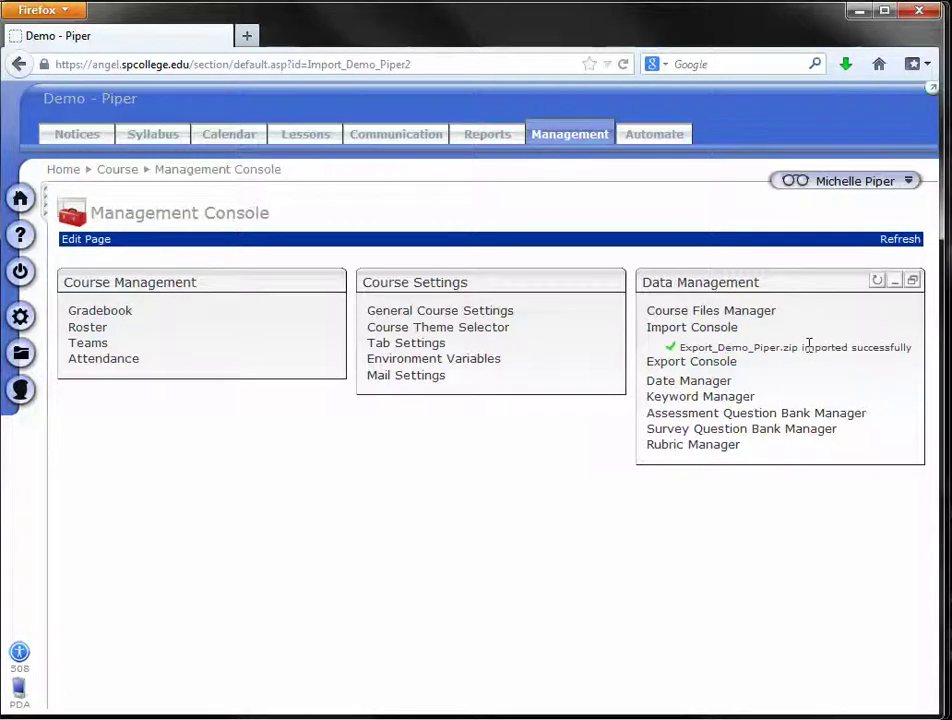
{"action": "left_click_drag", "start_coordinate": [803, 347], "coordinate": [912, 347]}
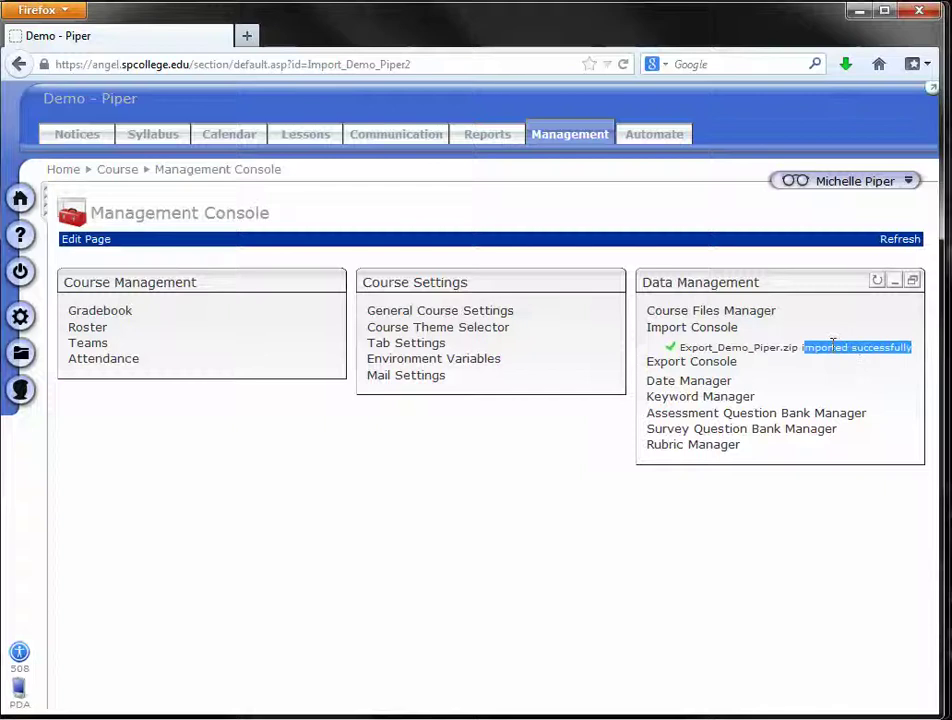
{"action": "left_click", "coordinate": [313, 136]}
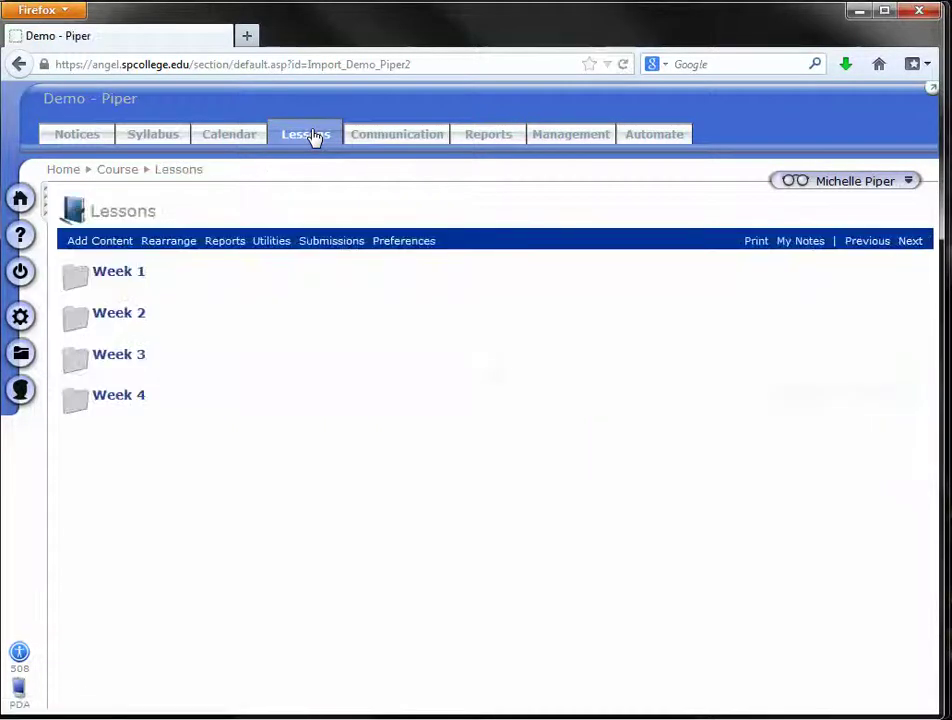